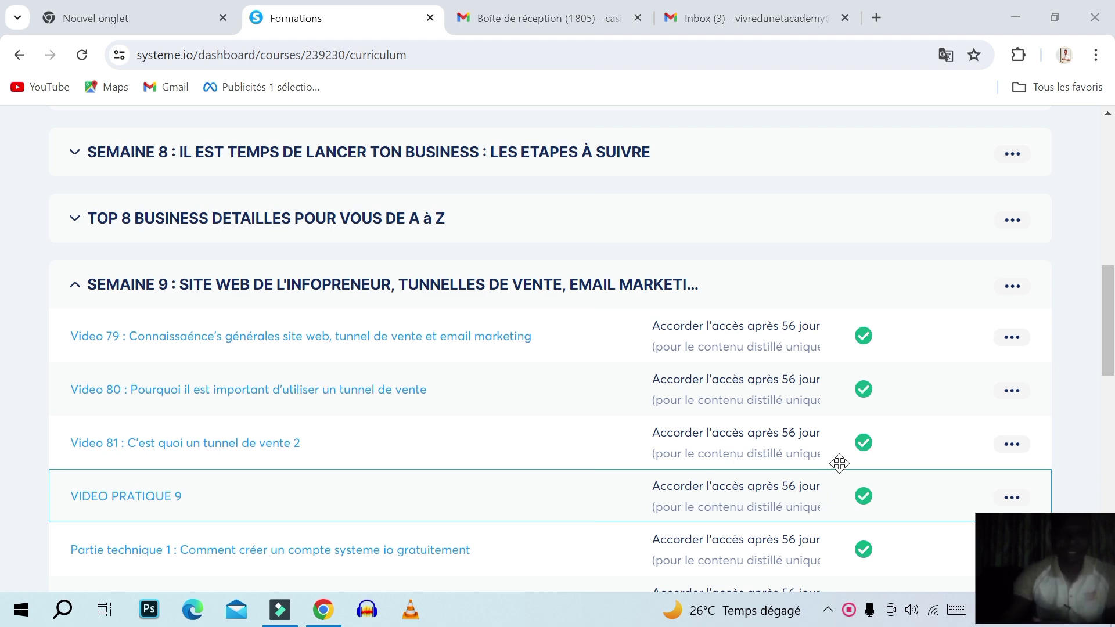
- Scroll the course curriculum past Semaine 9's videos to the Partie technique lessons
scroll(813, 498, down, 1)
scroll(726, 500, down, 5)
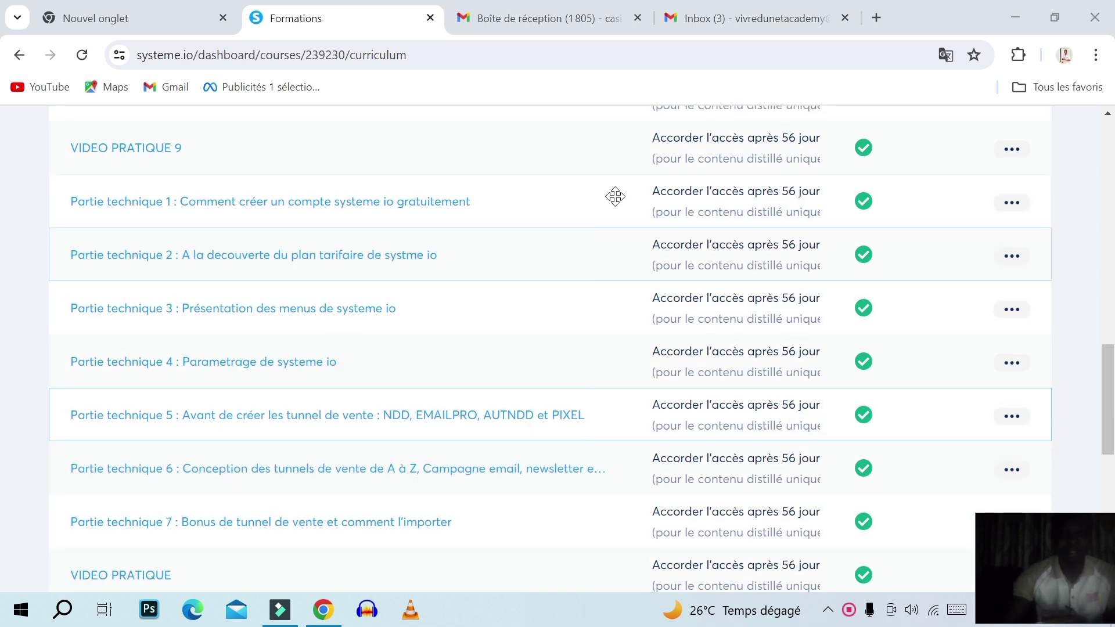
- View the Partie technique 1 lesson as a student and scroll to its sign-up links
click(1023, 209)
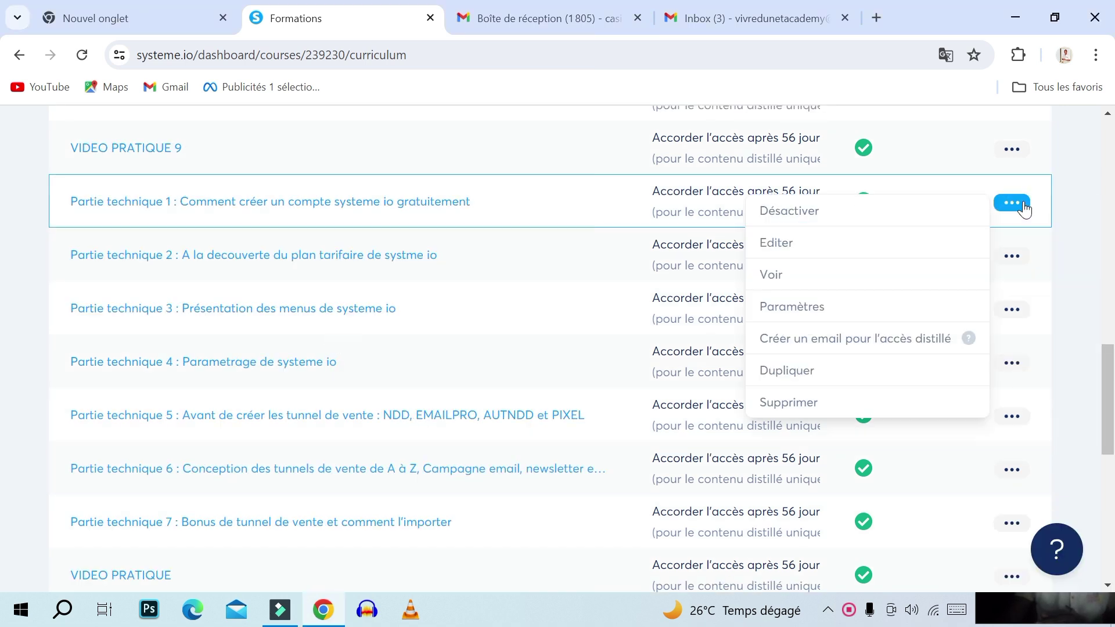
click(772, 277)
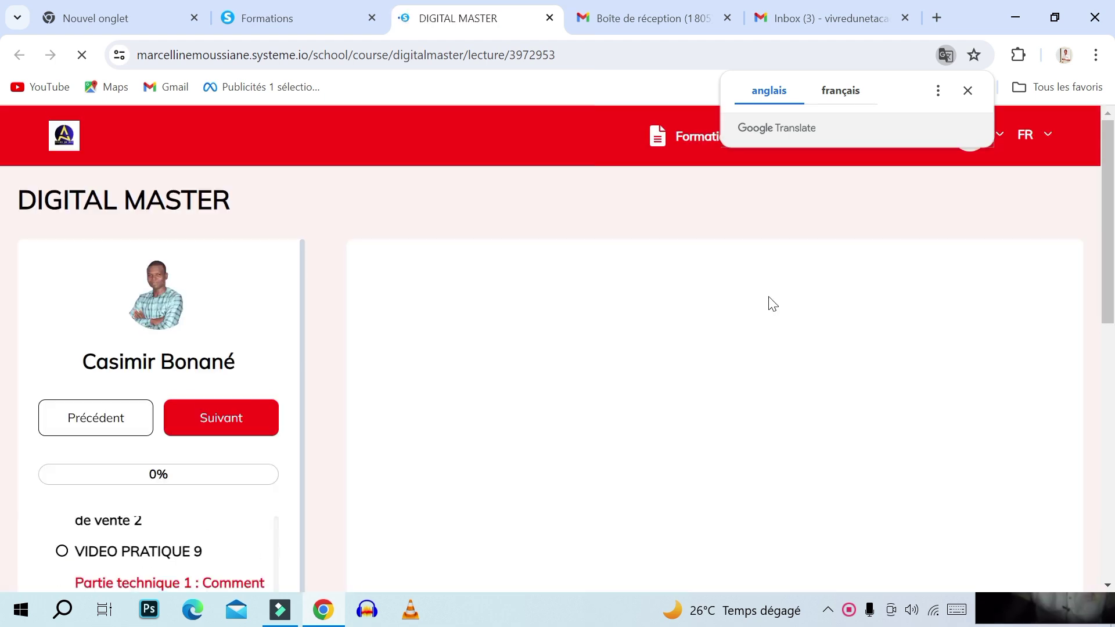
scroll(773, 302, down, 8)
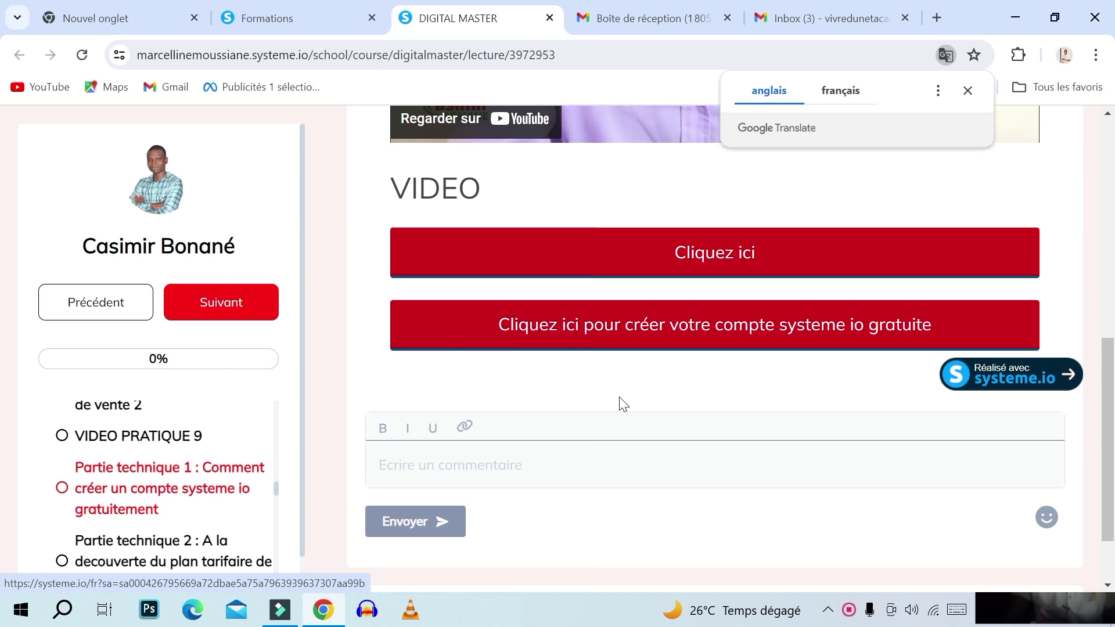
- Follow the lesson's free-account link and start the 'Commencer gratuitement' sign-up on the homepage
click(632, 333)
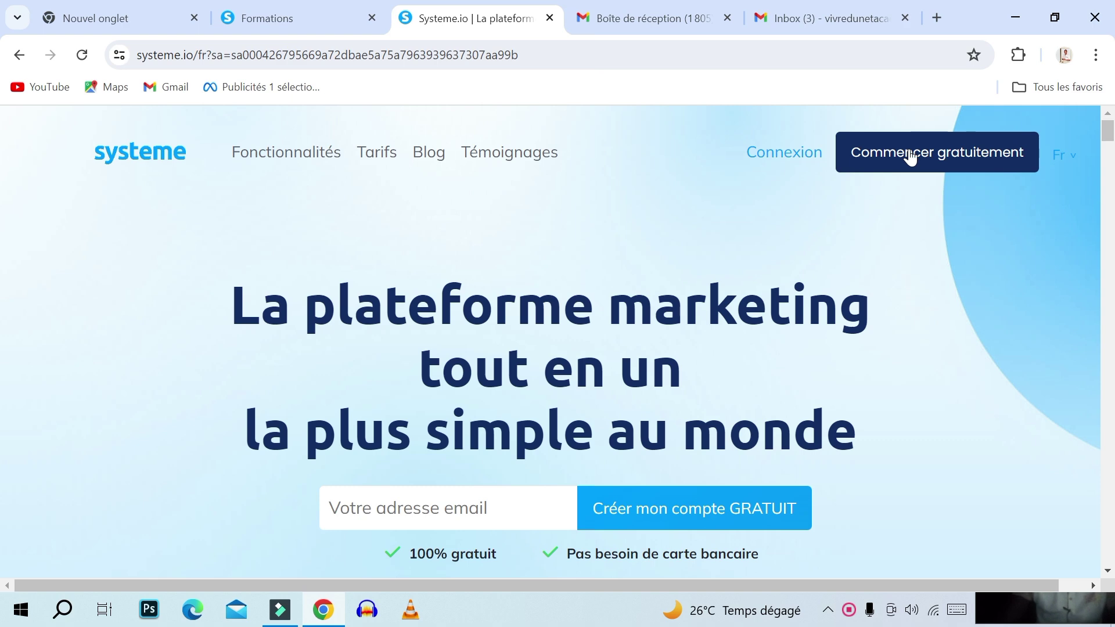
click(909, 154)
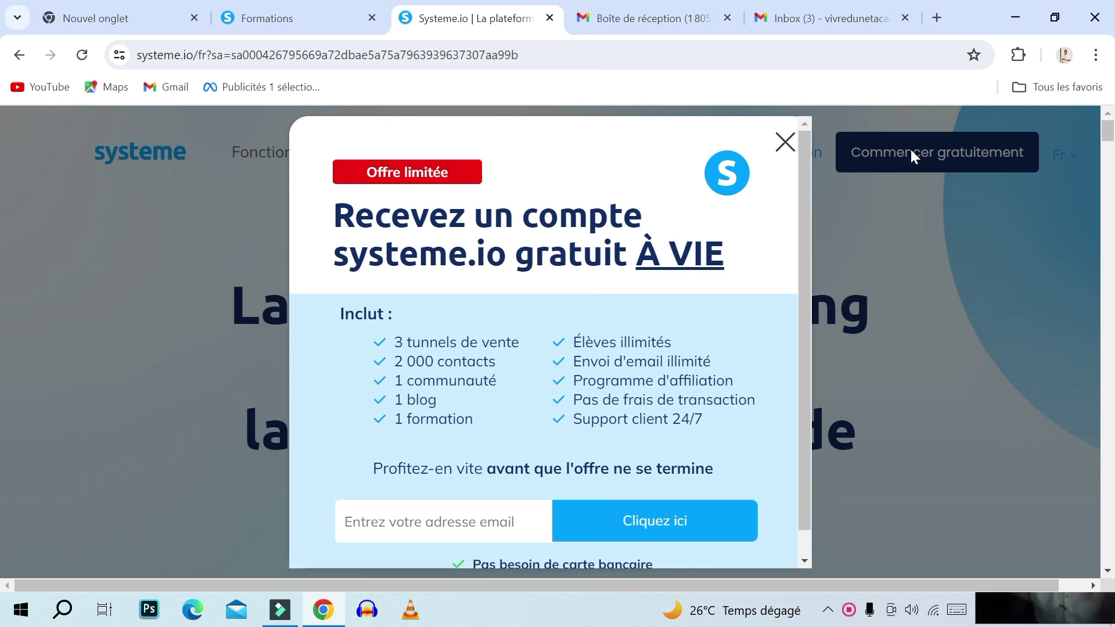
- Enter the sign-up Gmail address in the offer popup and submit it
click(476, 521)
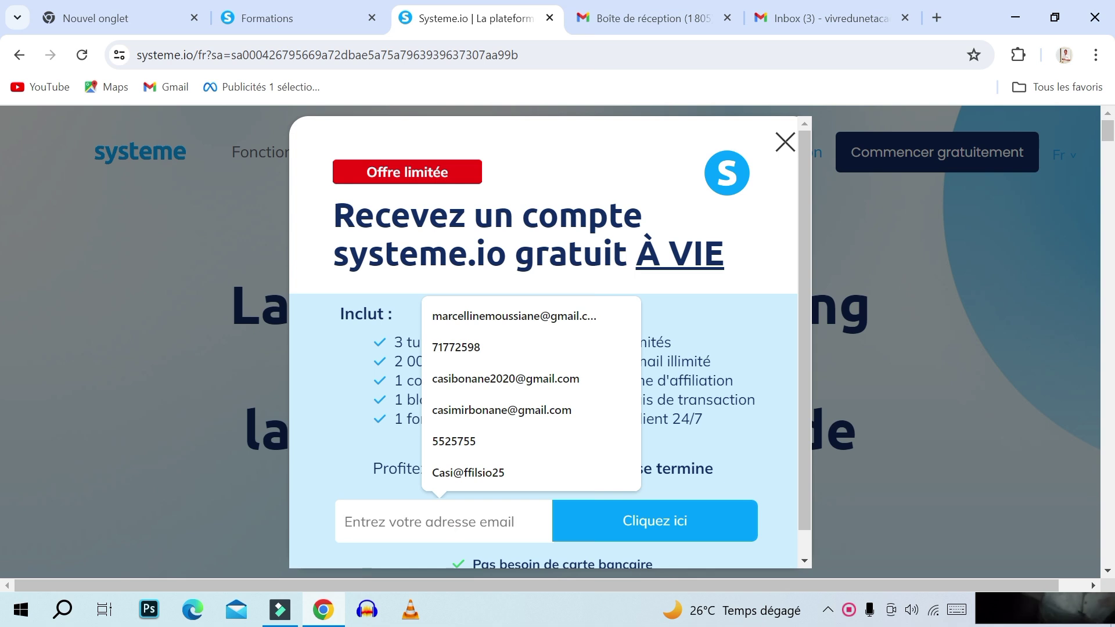
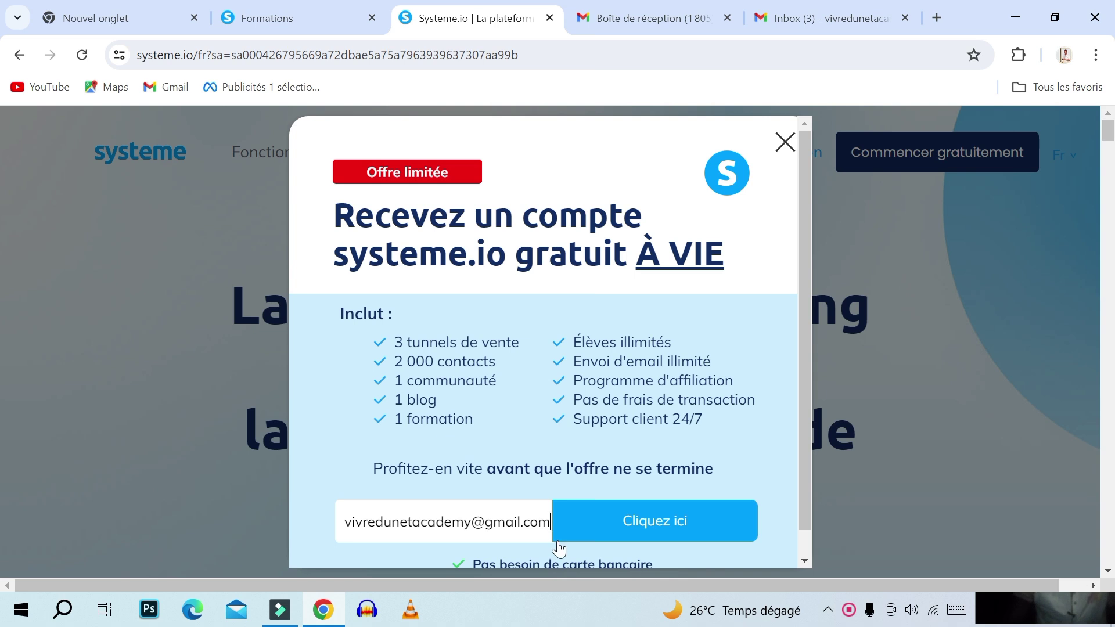
click(626, 516)
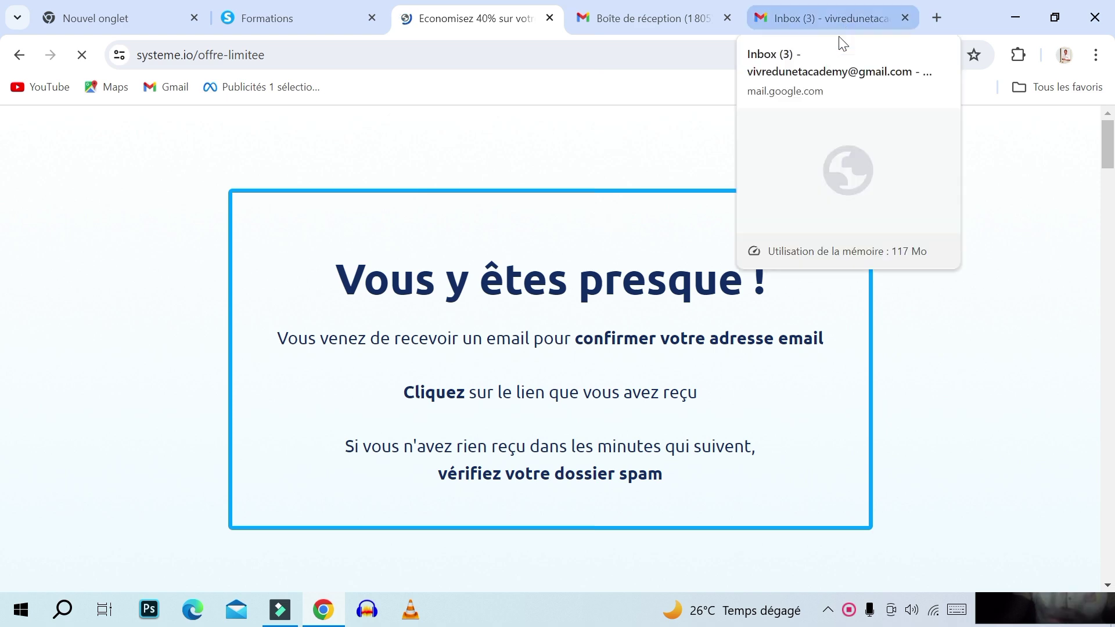
- Switch to the Gmail inbox of the sign-up address
click(826, 9)
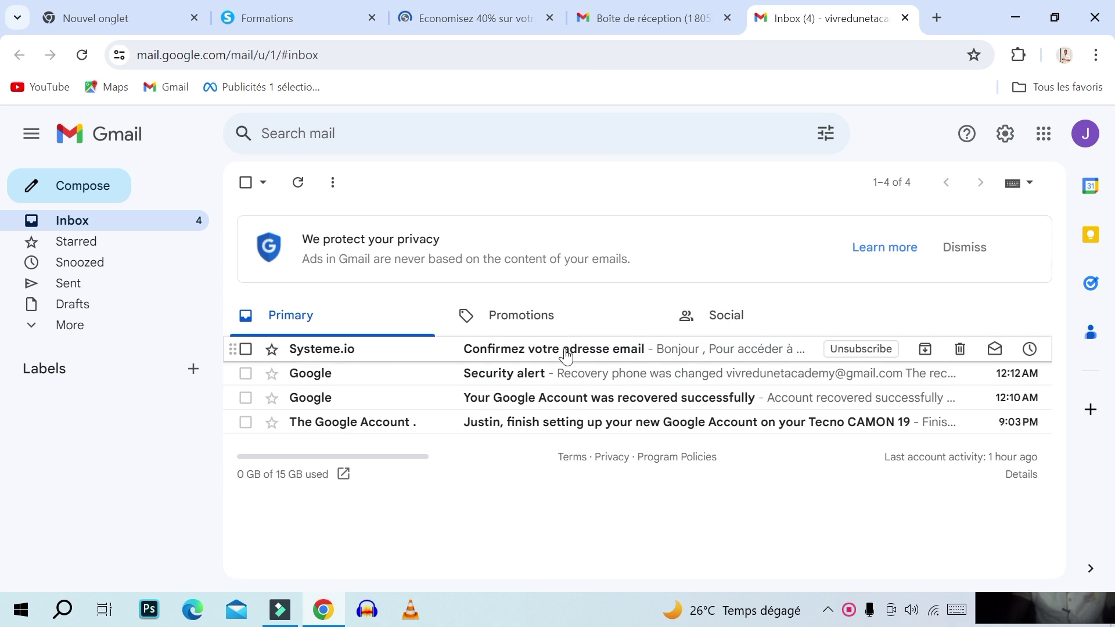
- Open the 'Confirmez votre adresse email' message and follow its confirmation link
click(639, 357)
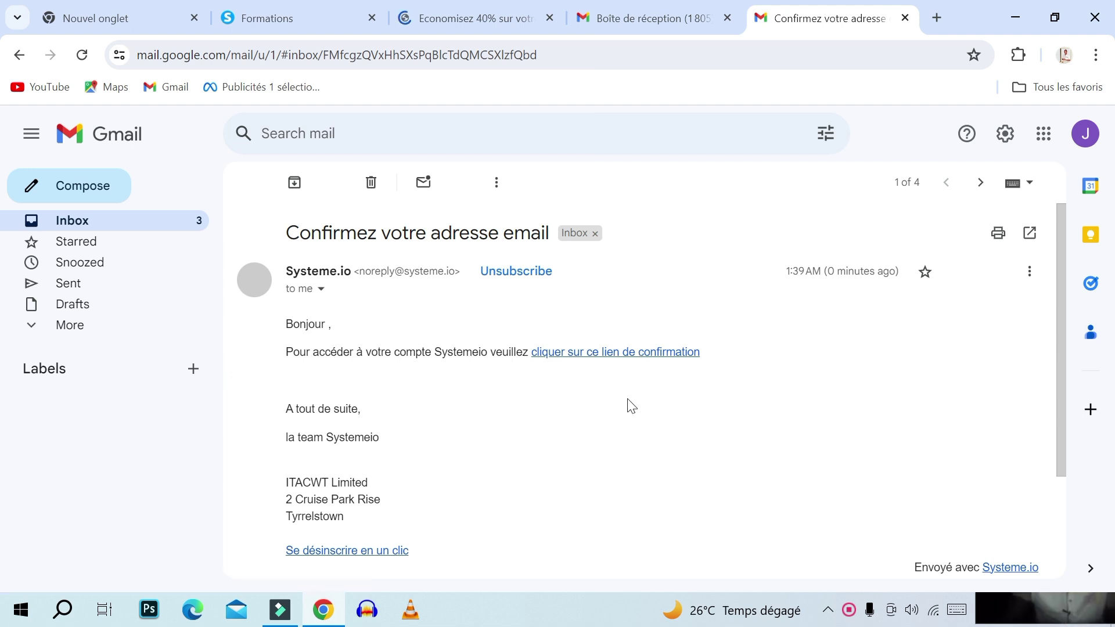
click(608, 353)
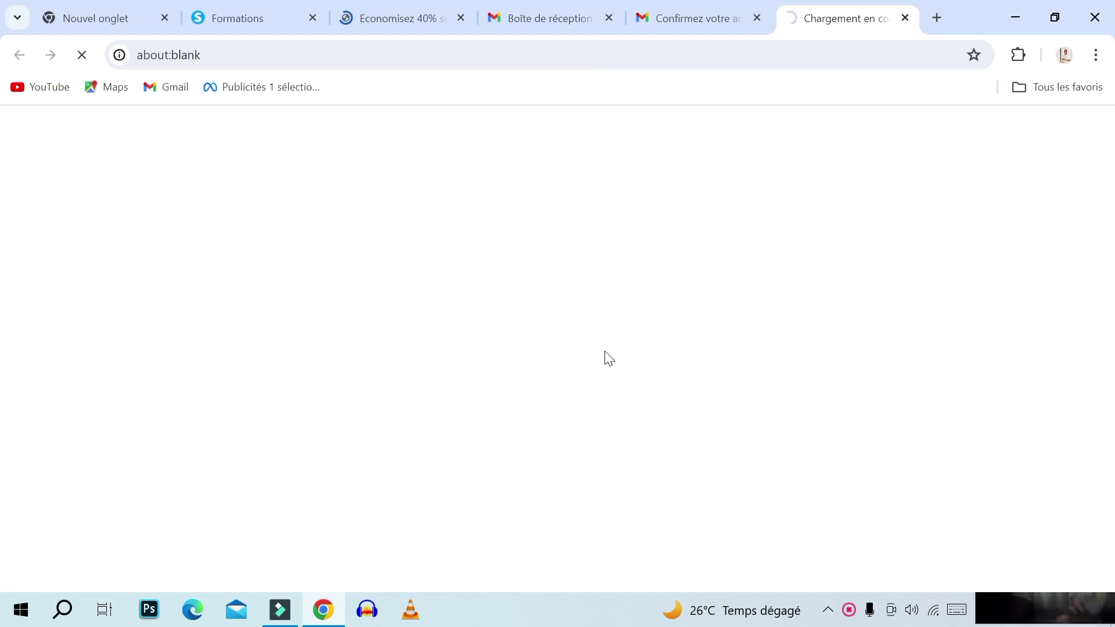
- Try typing a new account password, erase the attempts, then fill it from a saved entry
click(1016, 605)
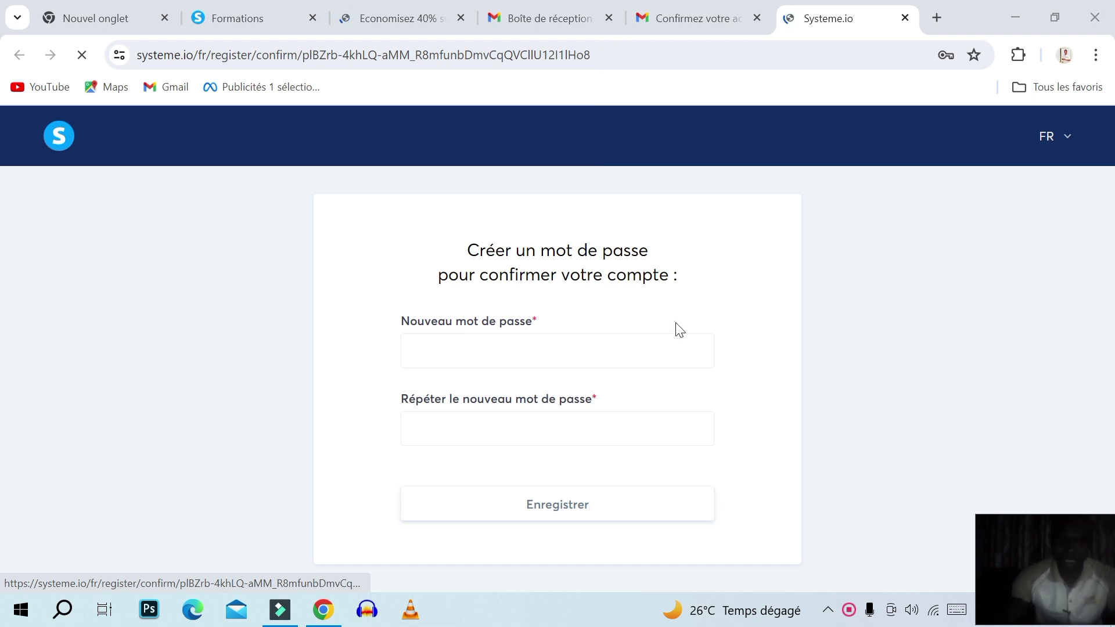
click(496, 325)
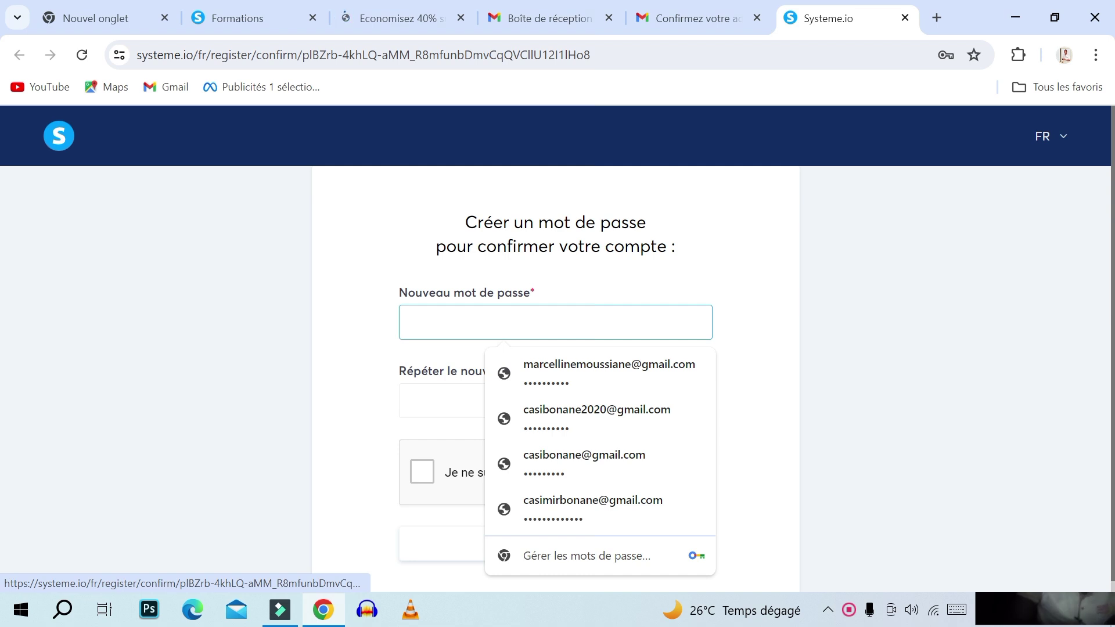
text(••)
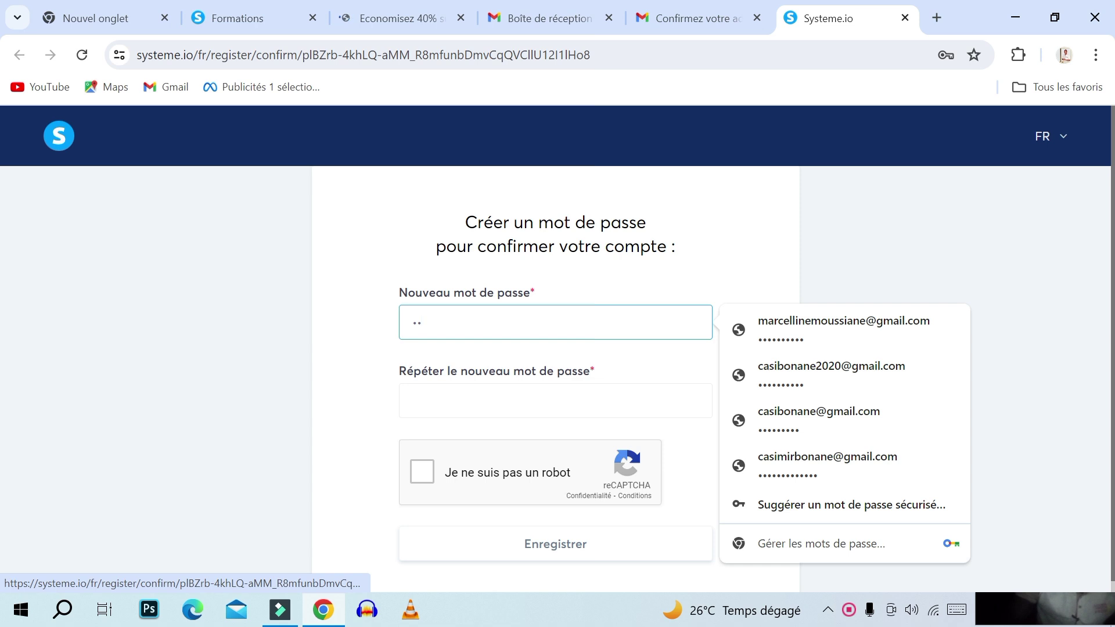
key(BackSpace)
key(BackSpace)
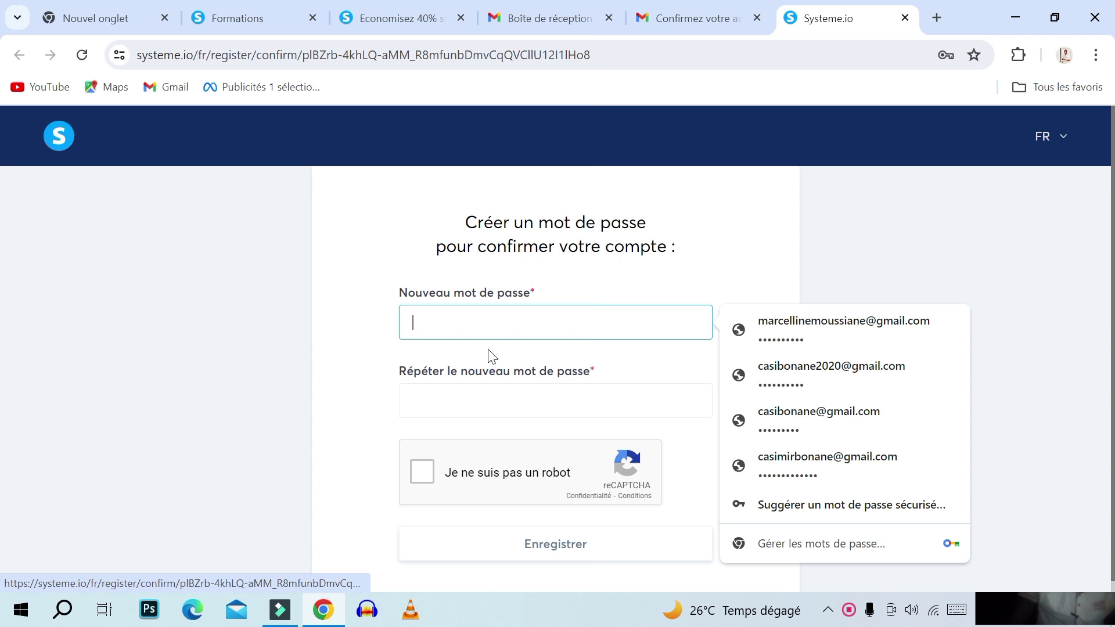
text(•)
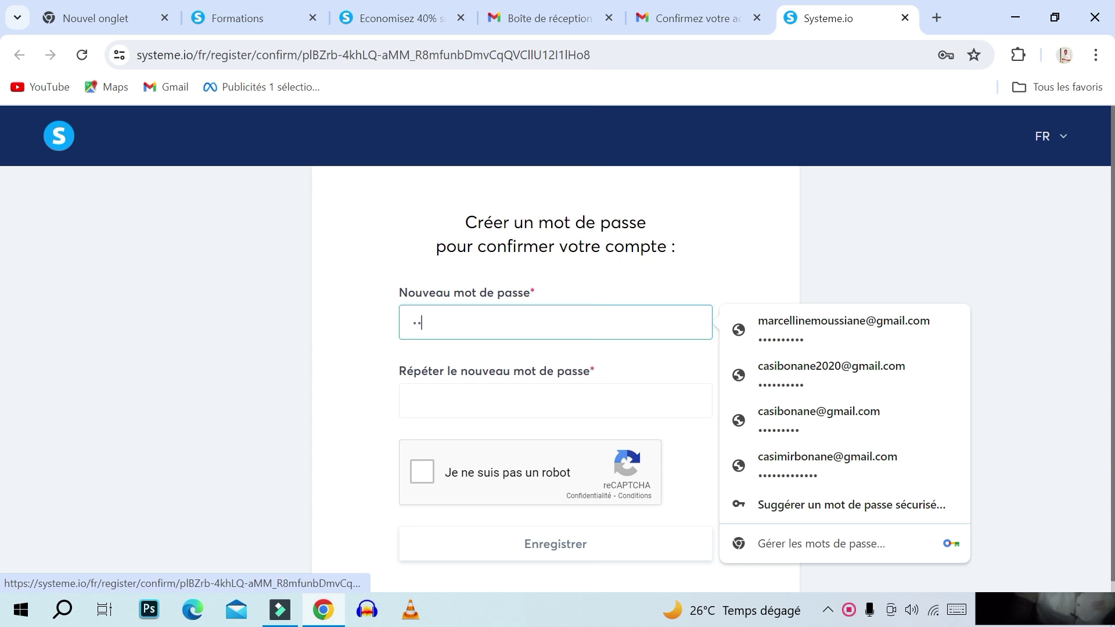
text(••)
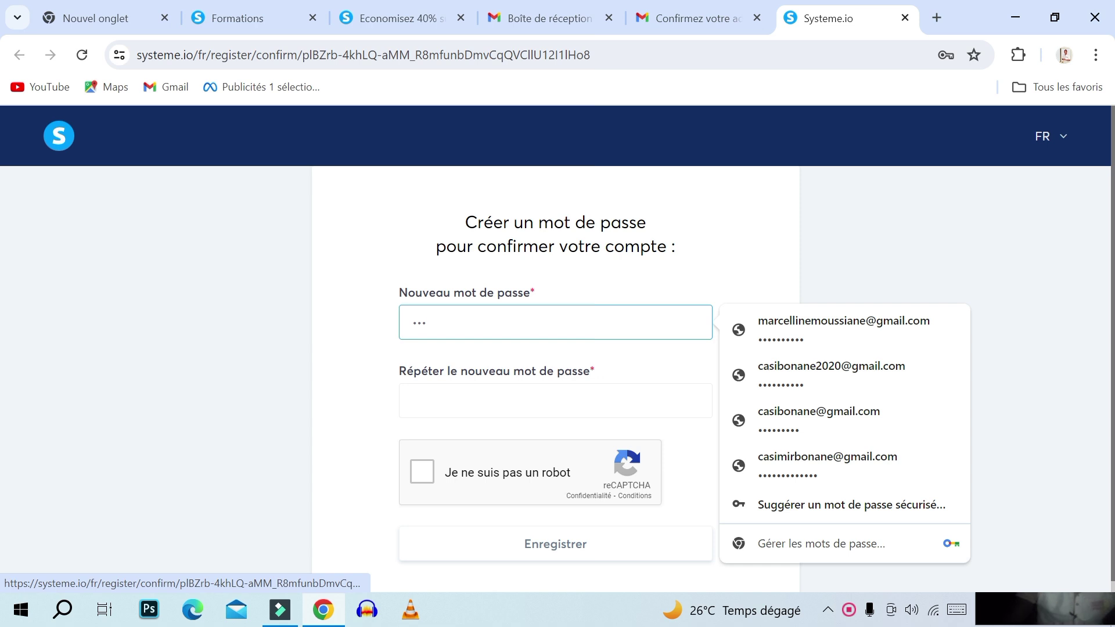
key(BackSpace)
key(BackSpace)
key(BackSpace)
click(765, 376)
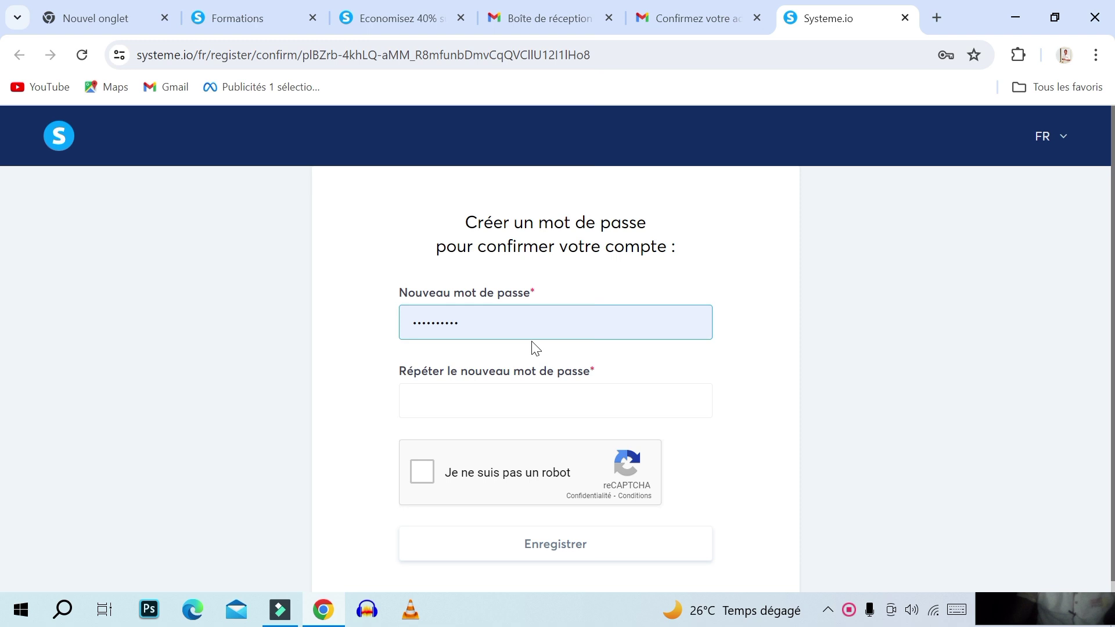
- Clear the prefilled Nouveau mot de passe field and open Chrome's saved password manager
click(486, 338)
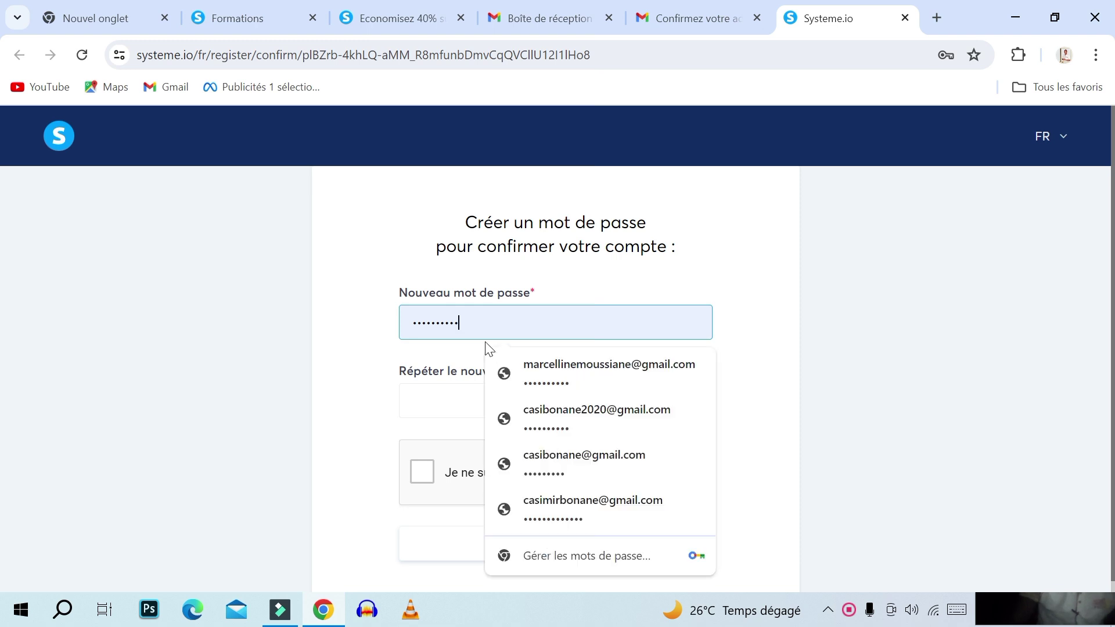
key(ctrl+a)
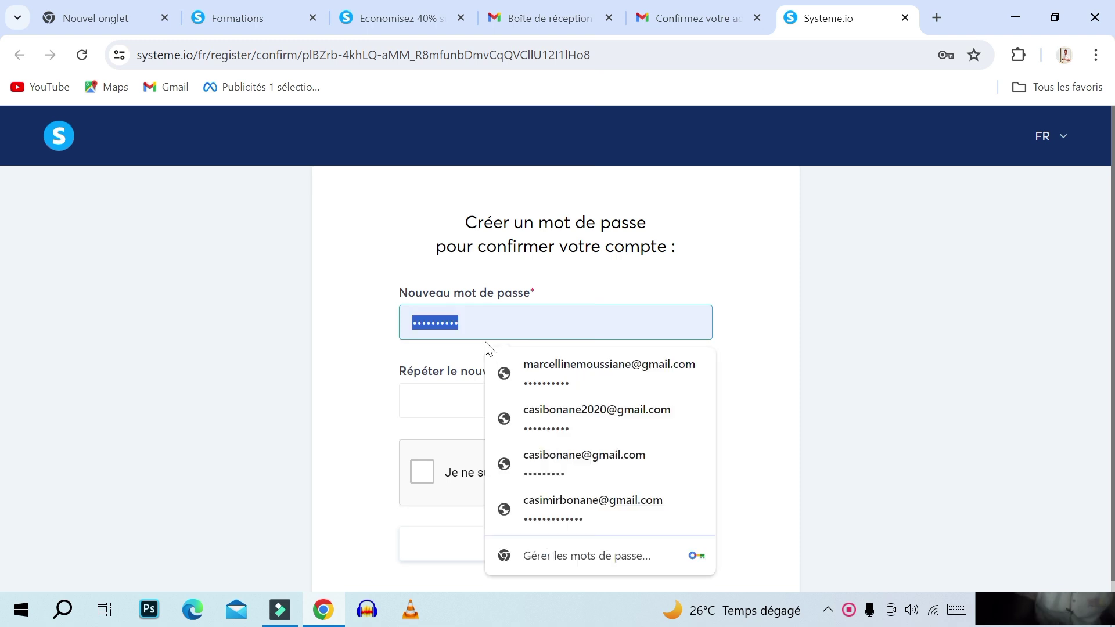
click(468, 392)
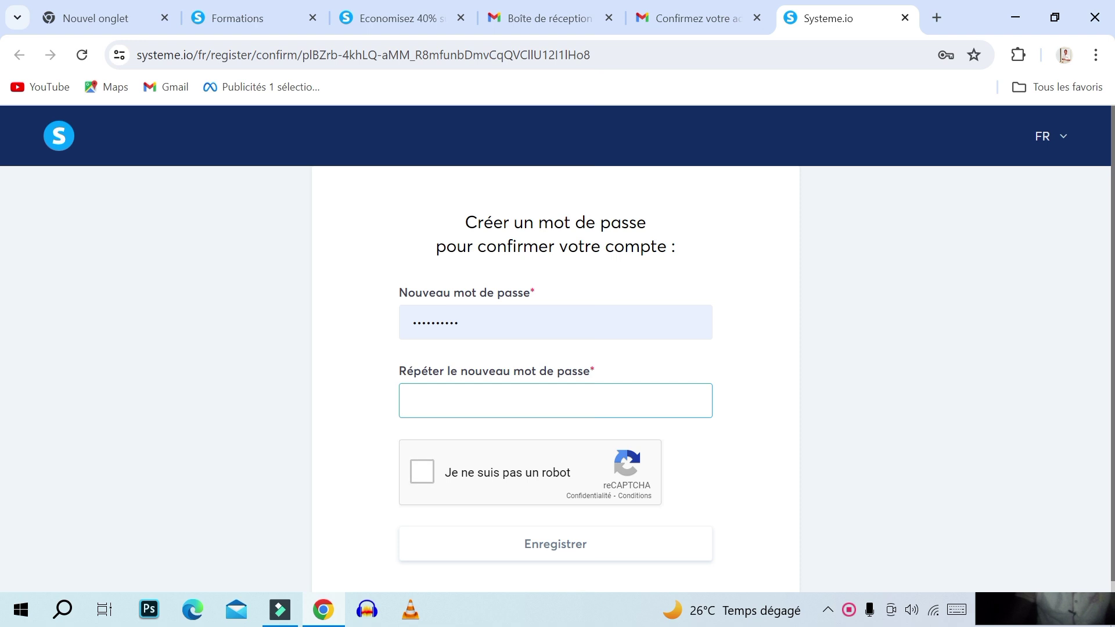
scroll(493, 485, down, 1)
scroll(501, 406, up, 1)
double_click(507, 316)
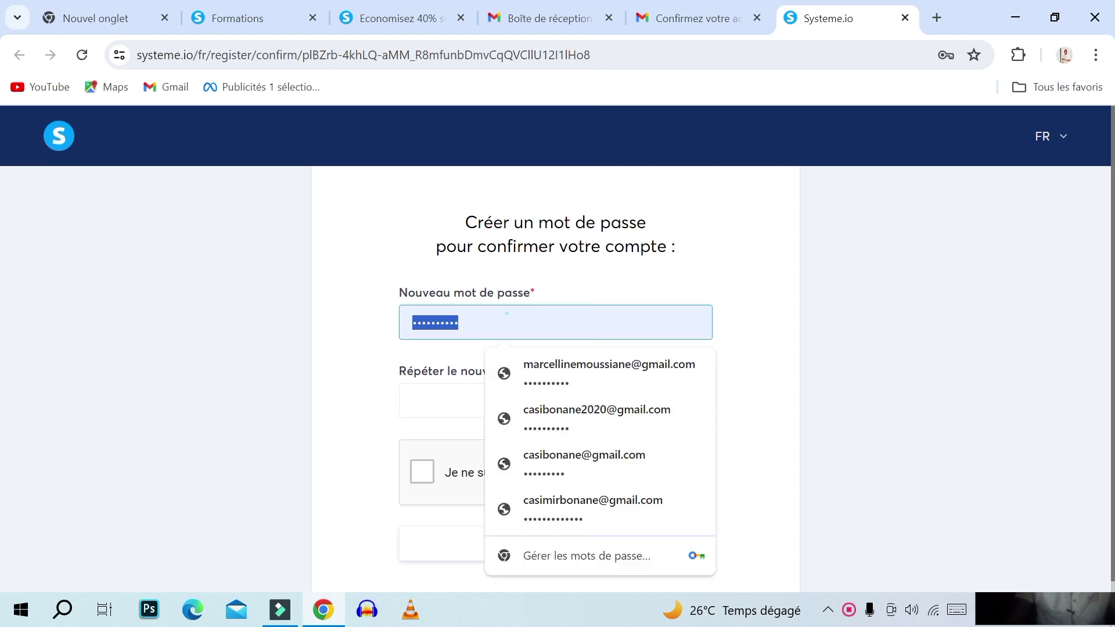
key(BackSpace)
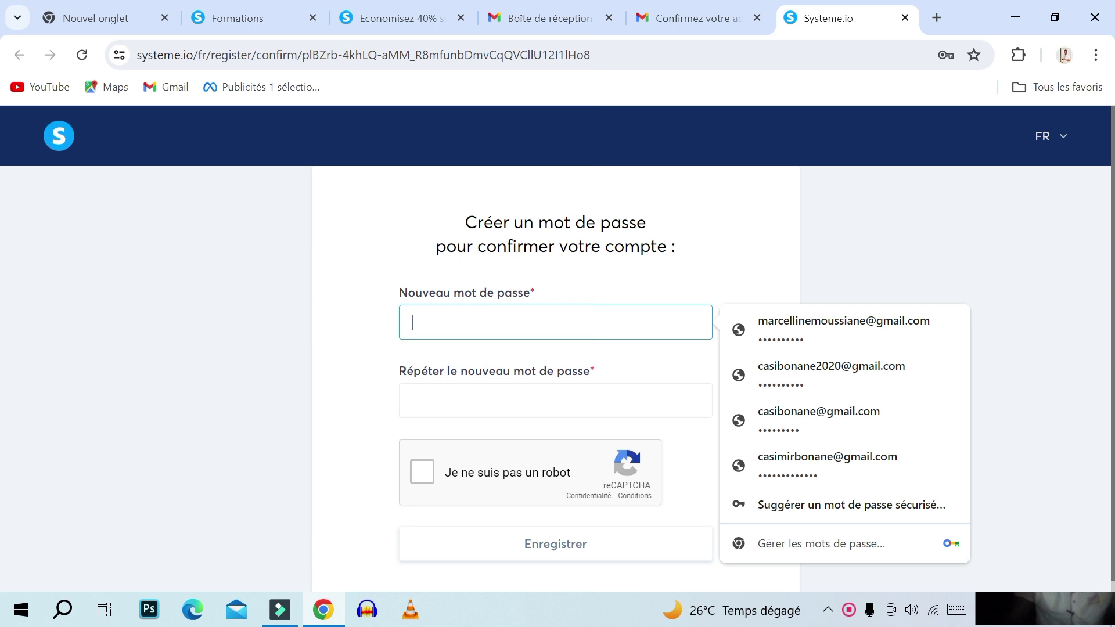
click(800, 551)
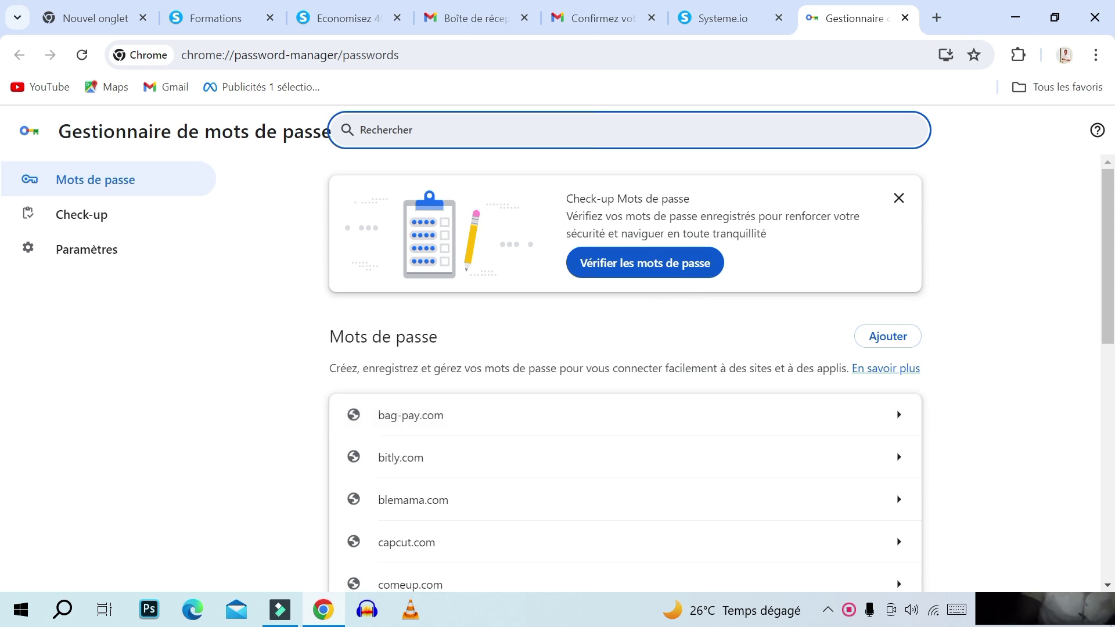
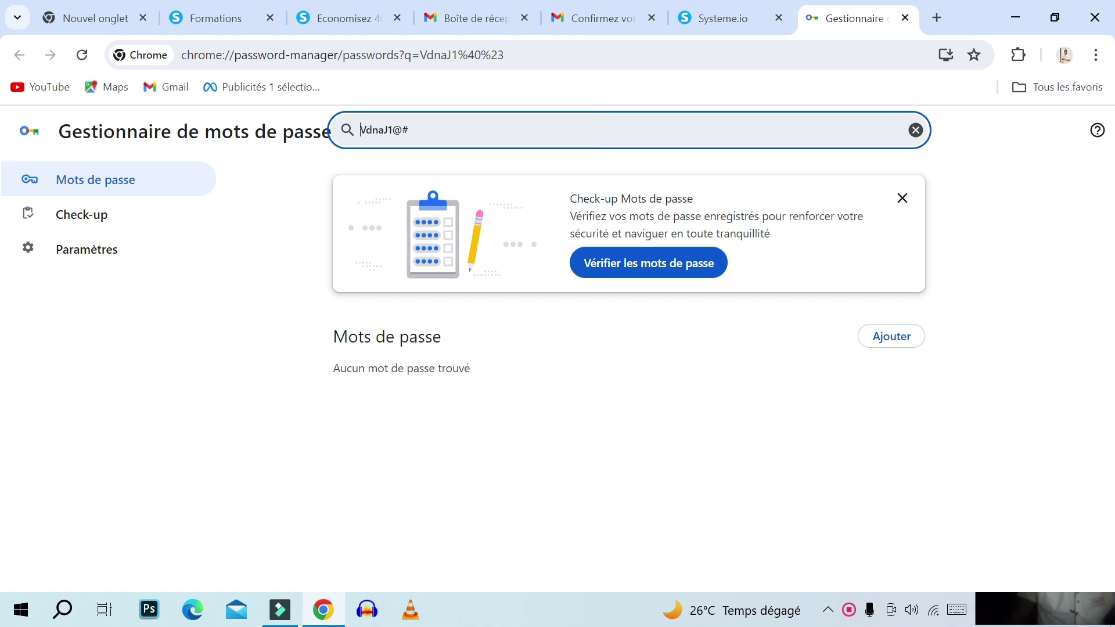
- Search the saved passwords for the account password, then clear the search to list everything
drag(360, 129, 408, 130)
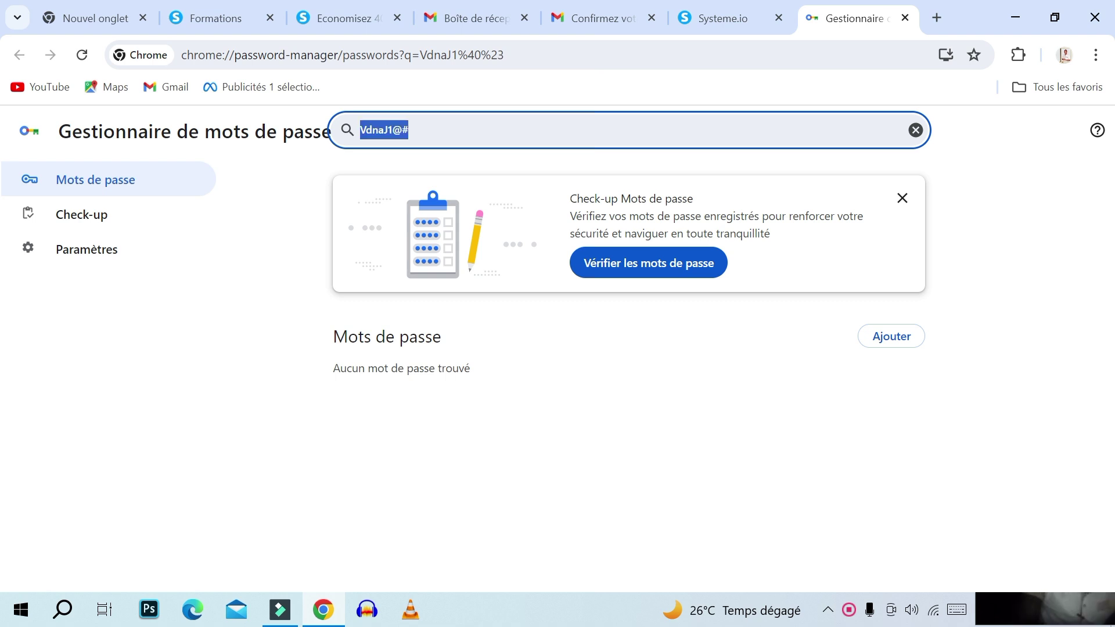
key(BackSpace)
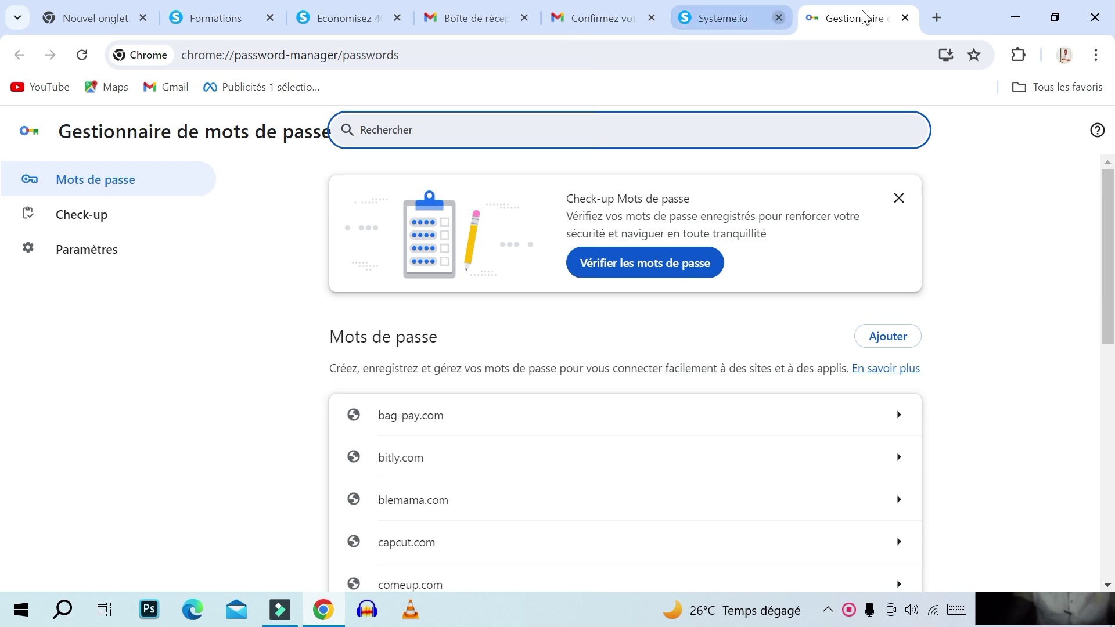
- Close the password manager, enter the password in both fields, and tick 'Je ne suis pas un robot'
key(ctrl+w)
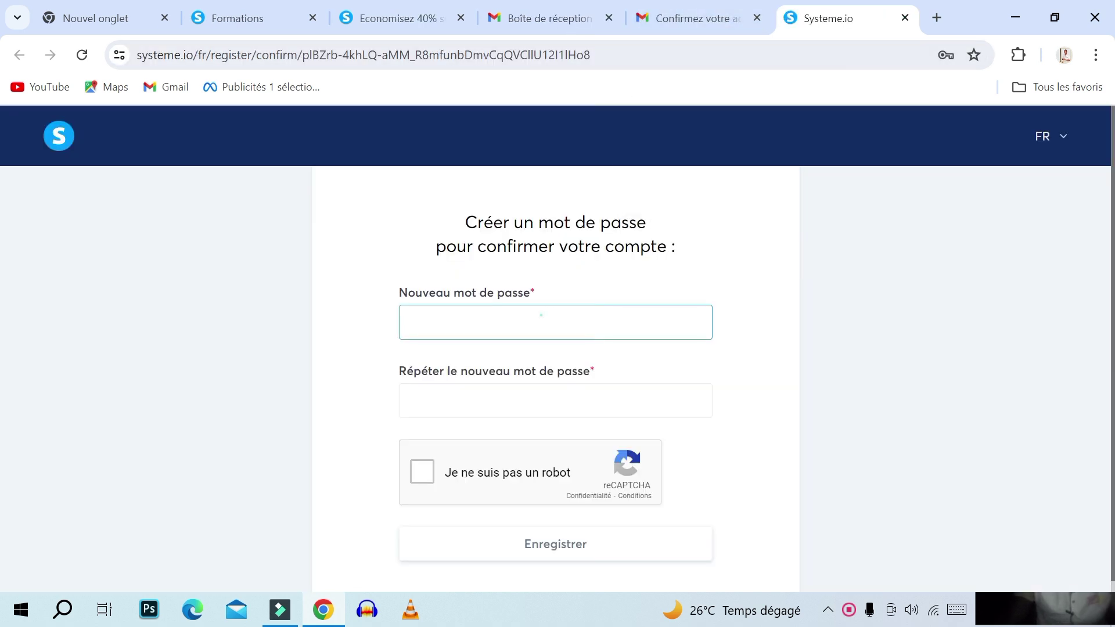
click(541, 317)
text(••••••••)
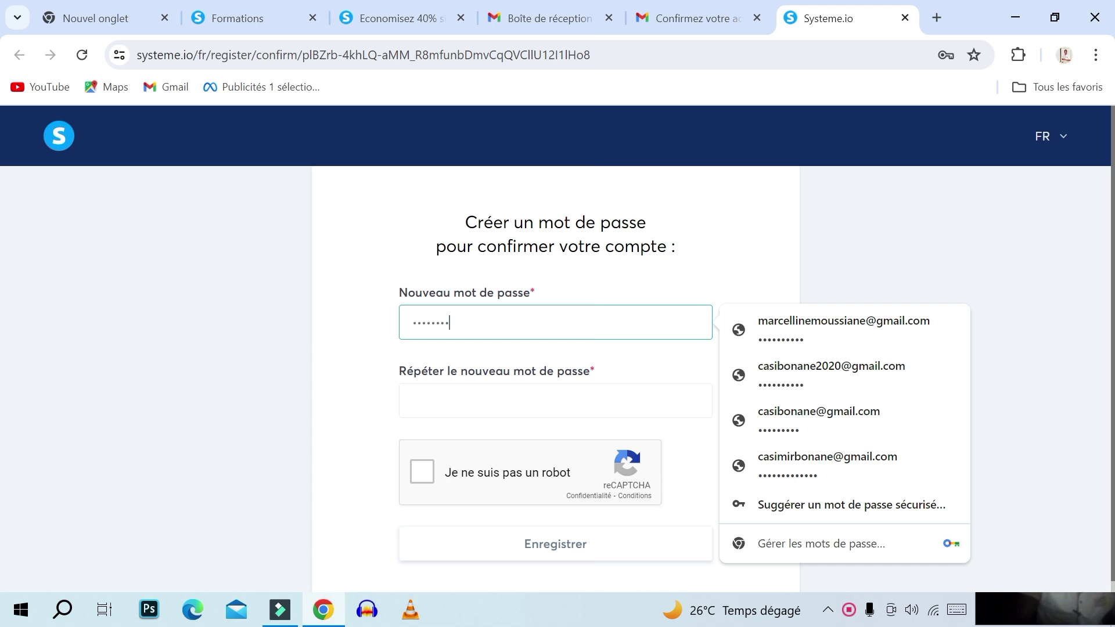
key(Tab)
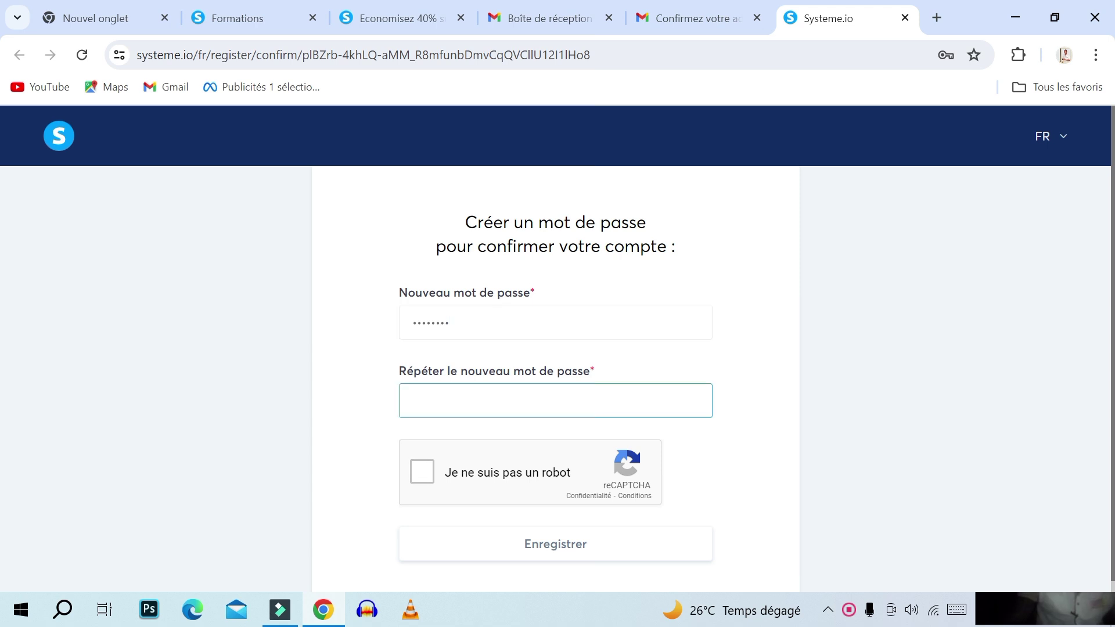
text(••••••••)
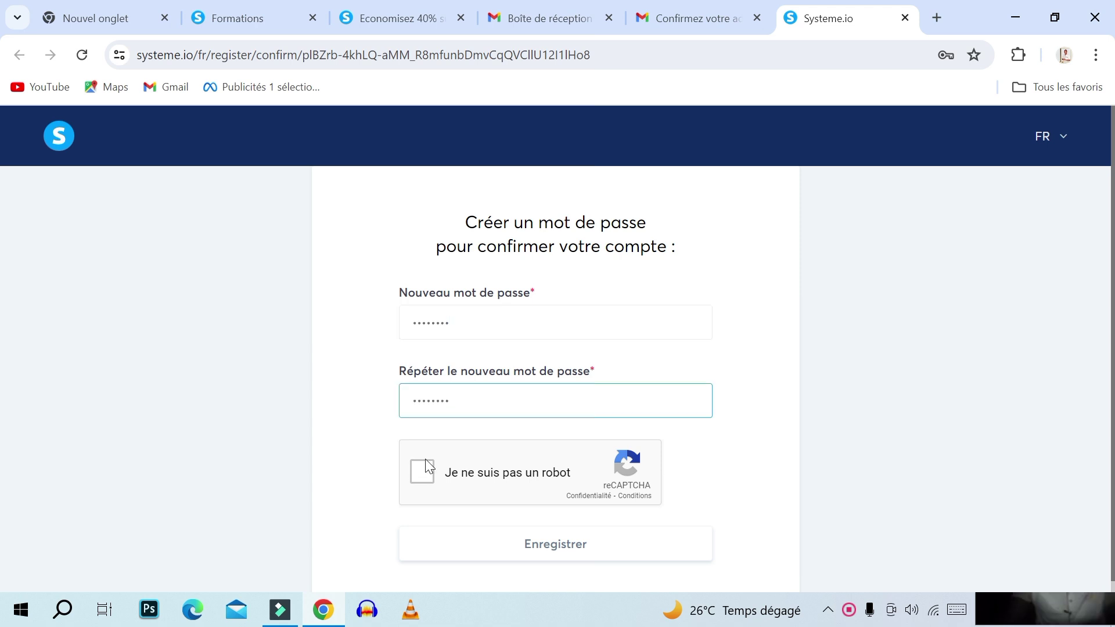
click(419, 472)
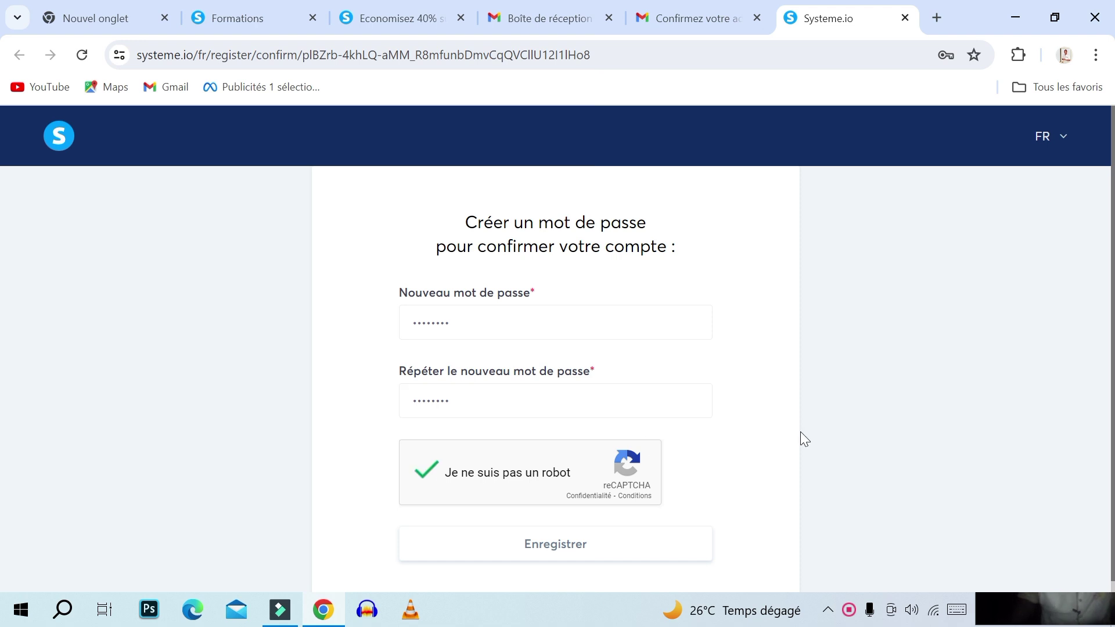
- Save the password with Enregistrer, update it in Chrome, dismiss the translation offer, and browse the dashboard
click(556, 545)
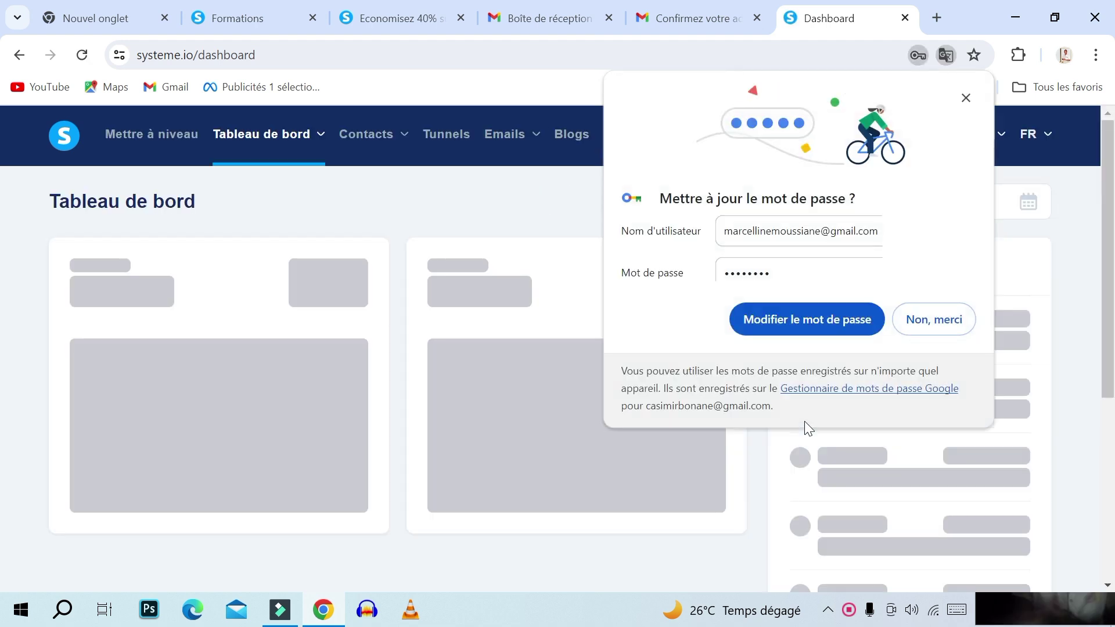
click(824, 322)
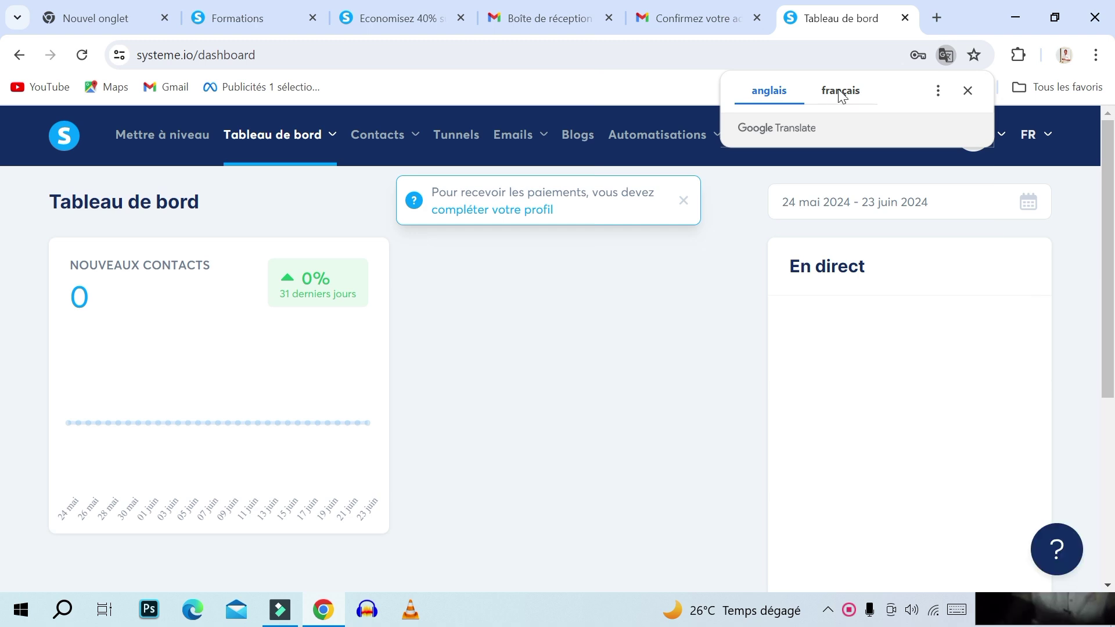
click(967, 91)
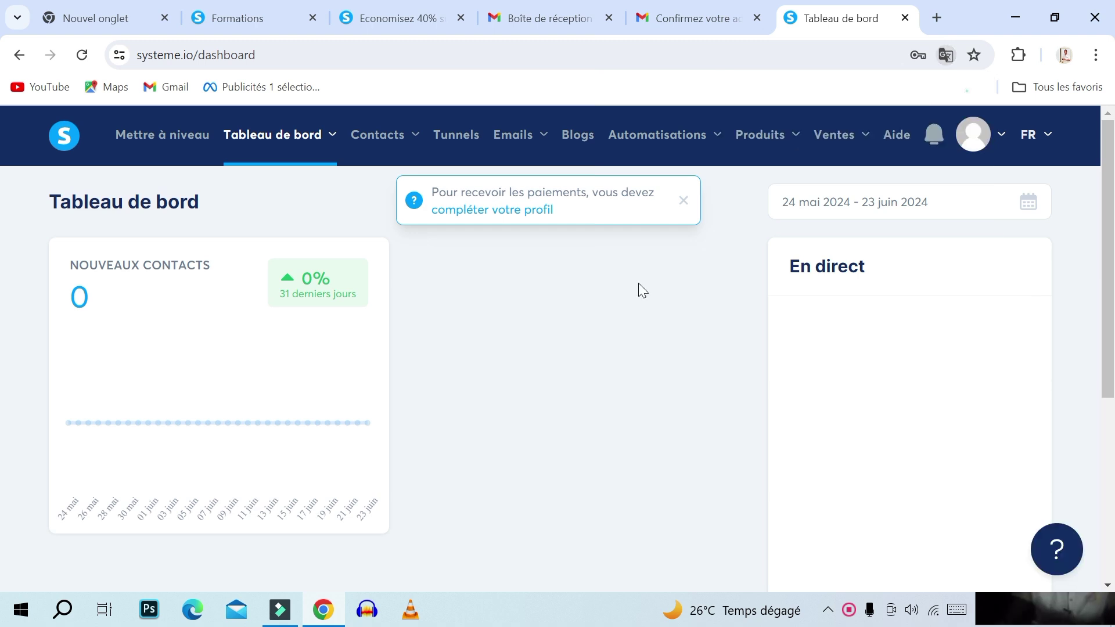
scroll(608, 330, down, 1)
scroll(608, 334, down, 4)
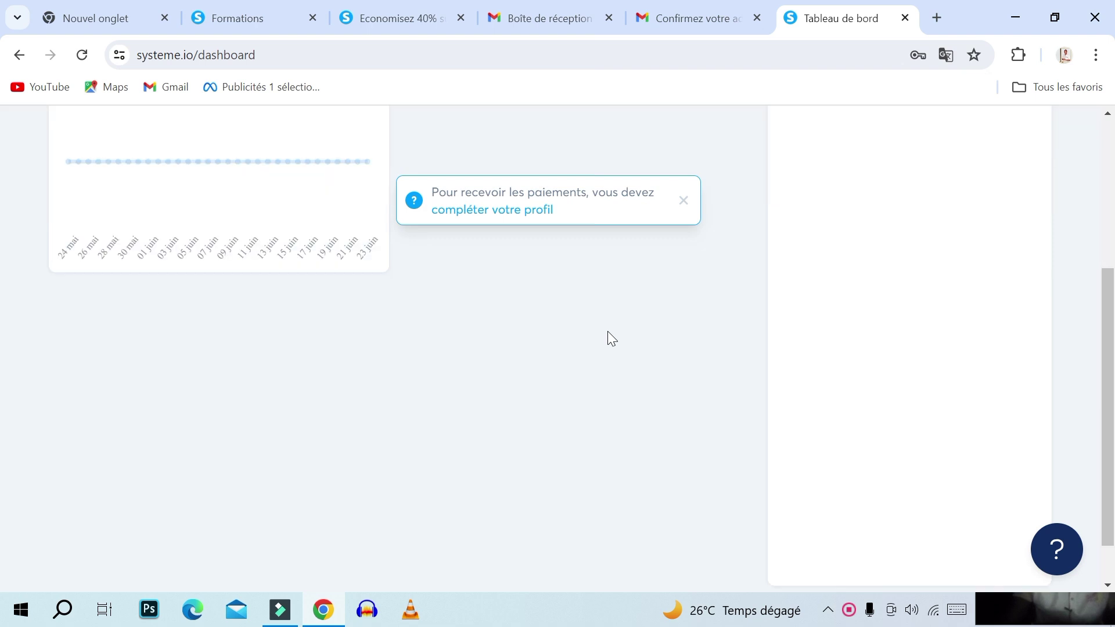
scroll(145, 238, up, 5)
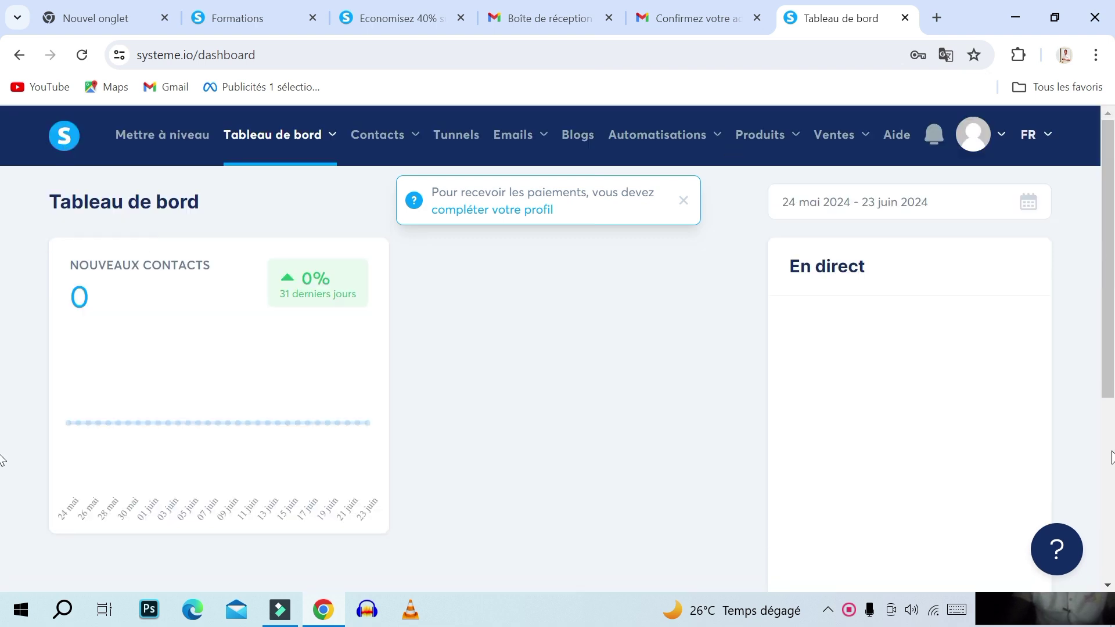
scroll(1111, 457, down, 5)
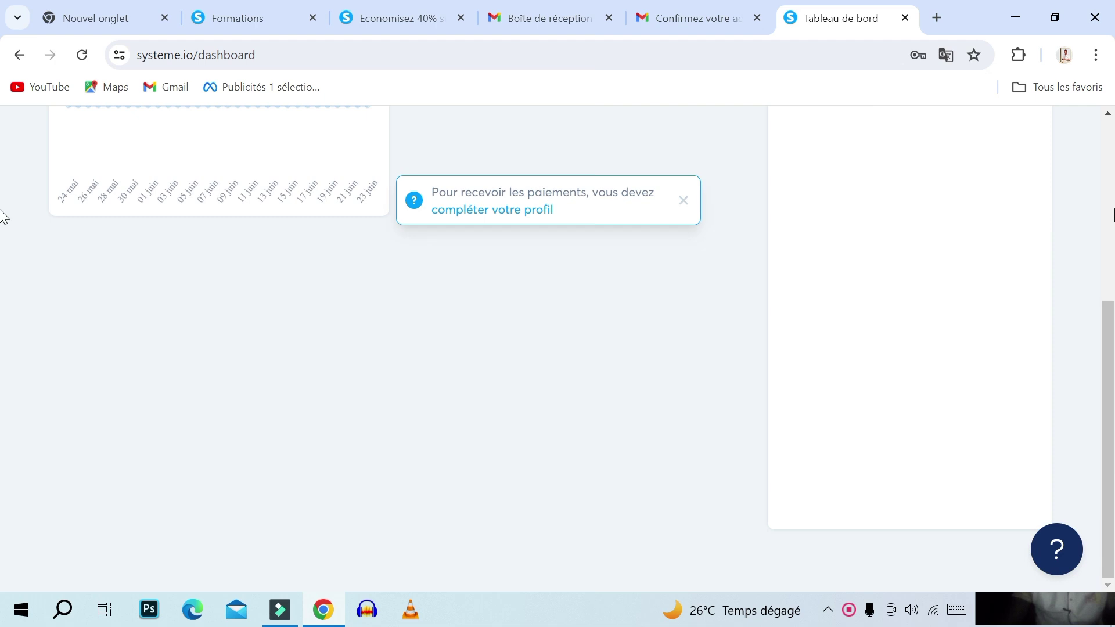
scroll(2, 215, up, 5)
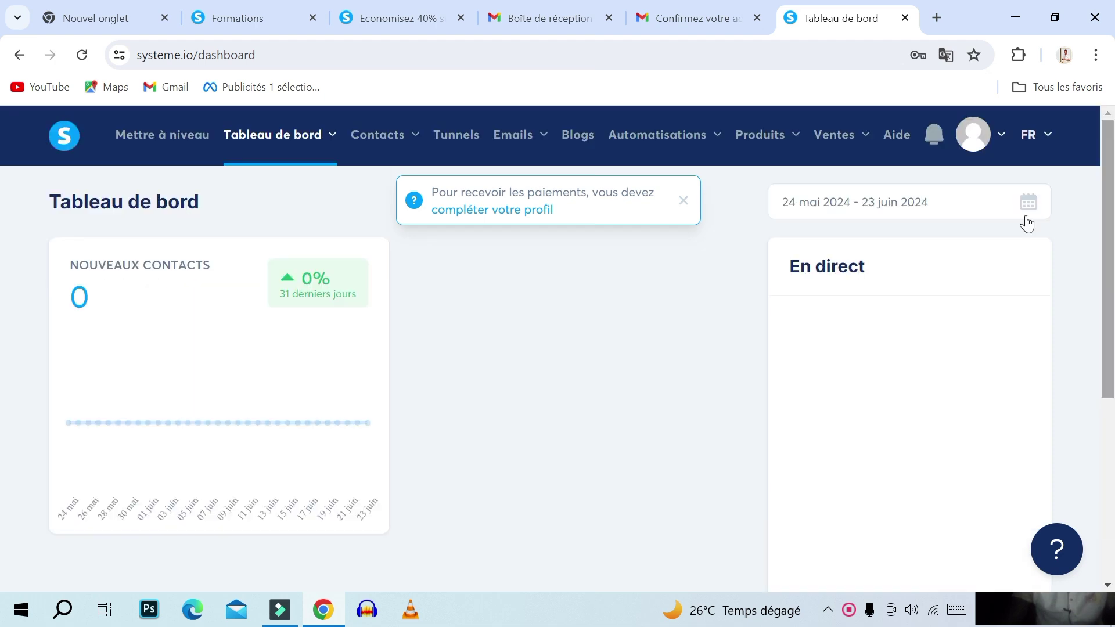